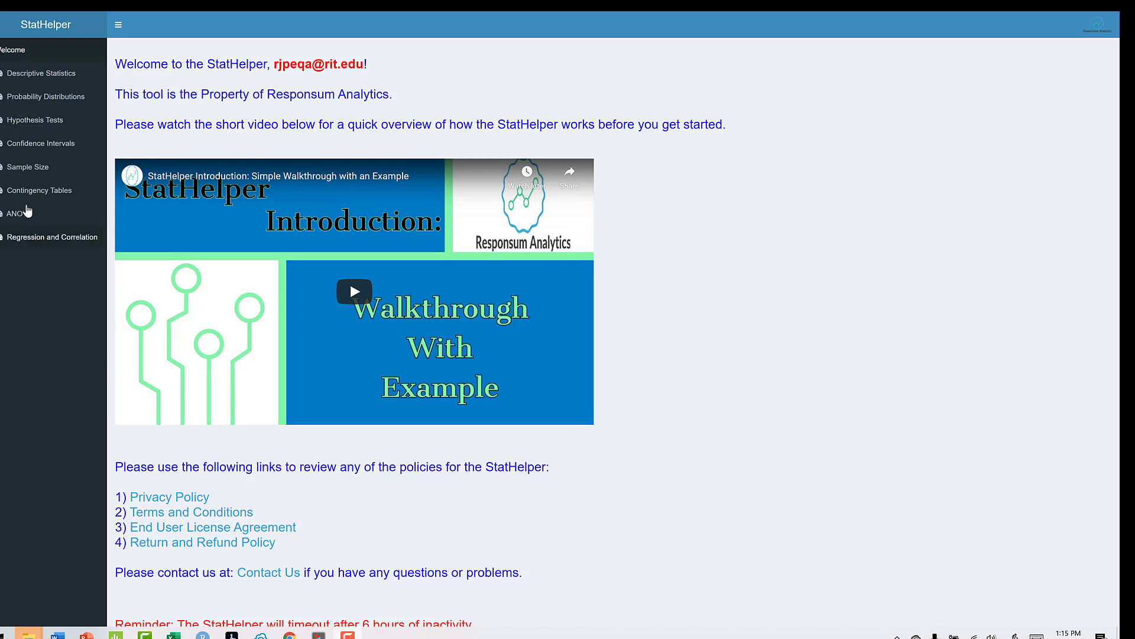
Open the input form of the Normal Distribution module in the Probability Distributions section
left_click(38, 104)
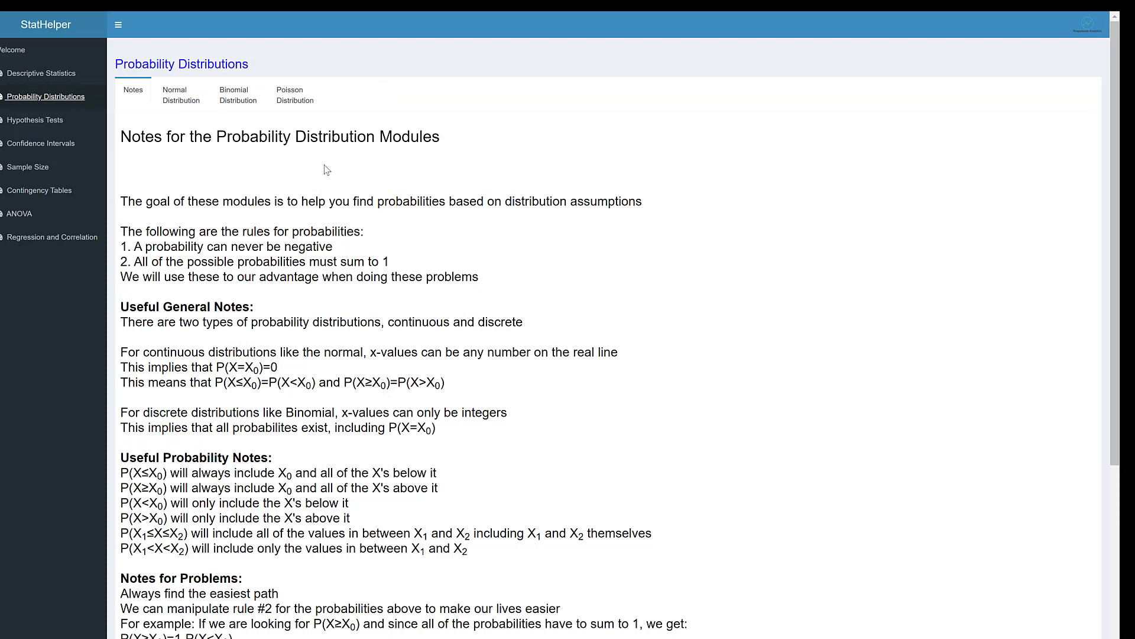
left_click(175, 102)
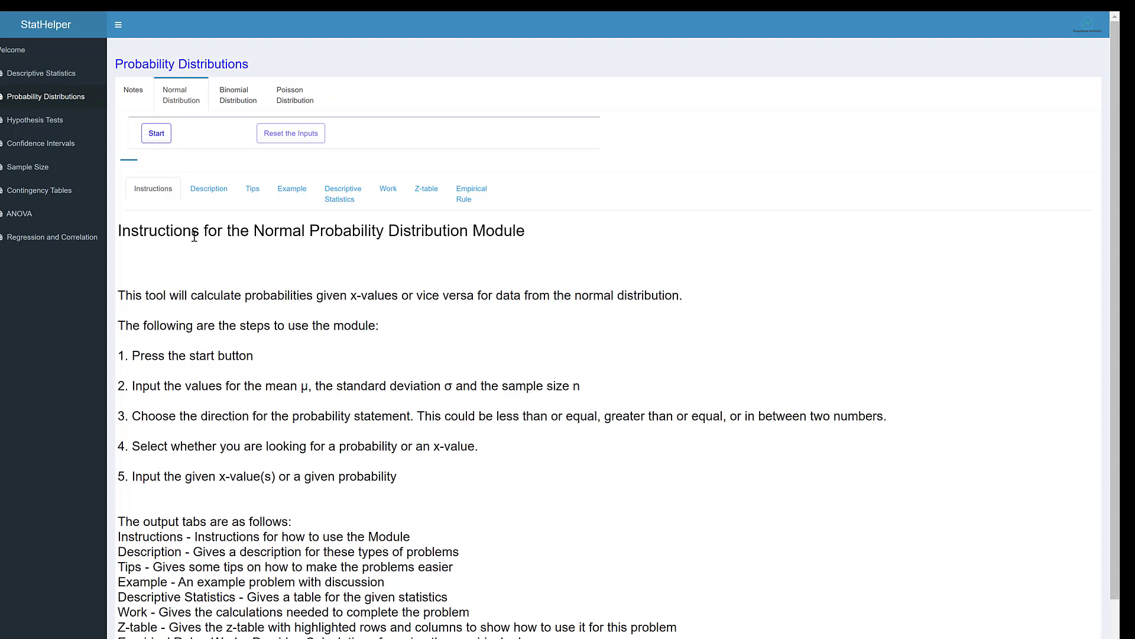
left_click(156, 133)
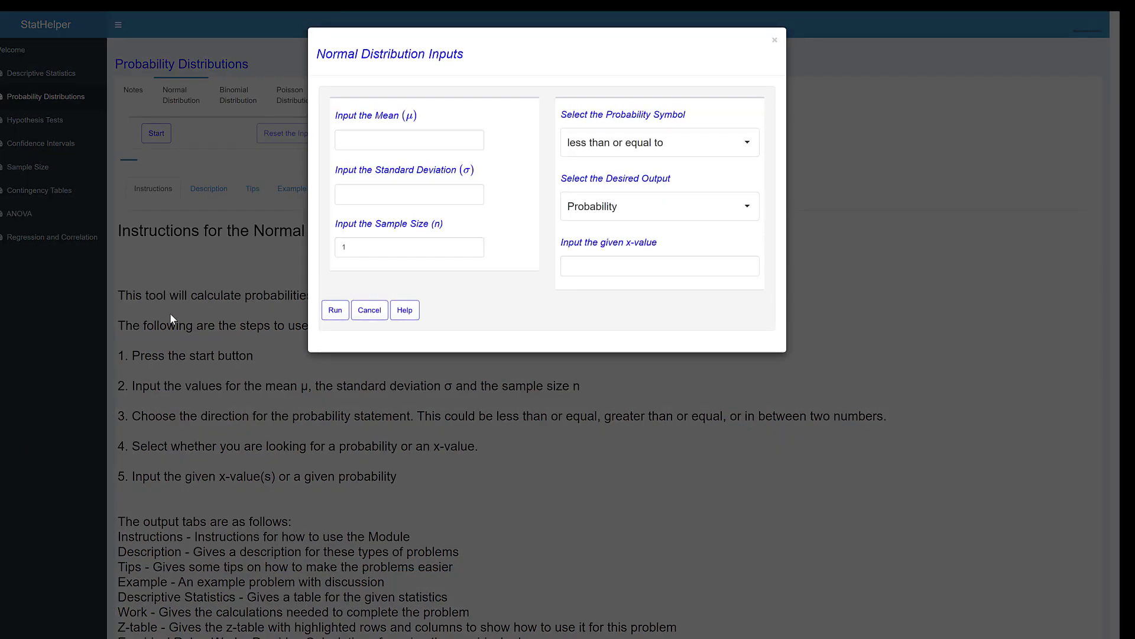
Set the normal distribution's mean to 8.8 and its standard deviation to 2.8
left_click(358, 140)
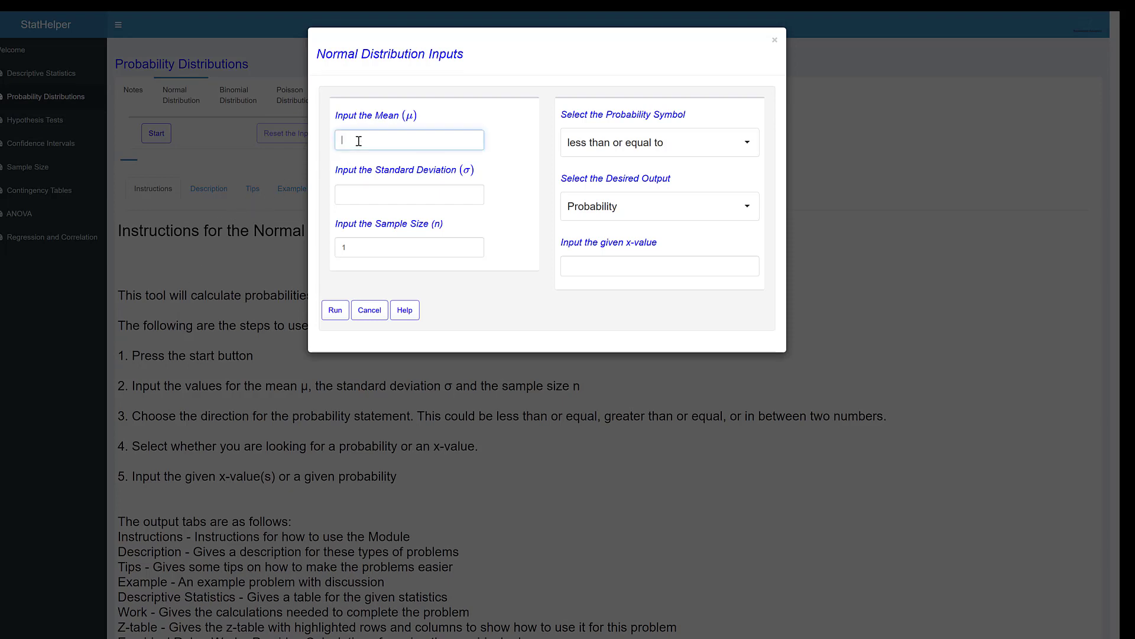
type("8.8")
left_click(373, 194)
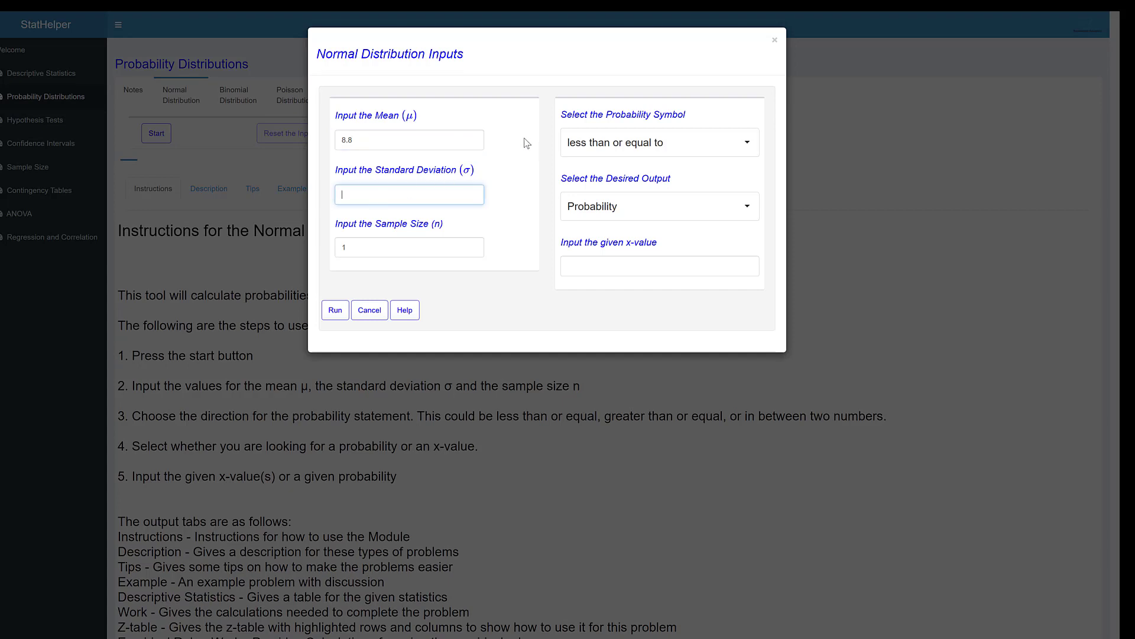
type("2.8")
Calculate the probability for the given x-value 10 and review the worked calculations and curve
left_click(589, 262)
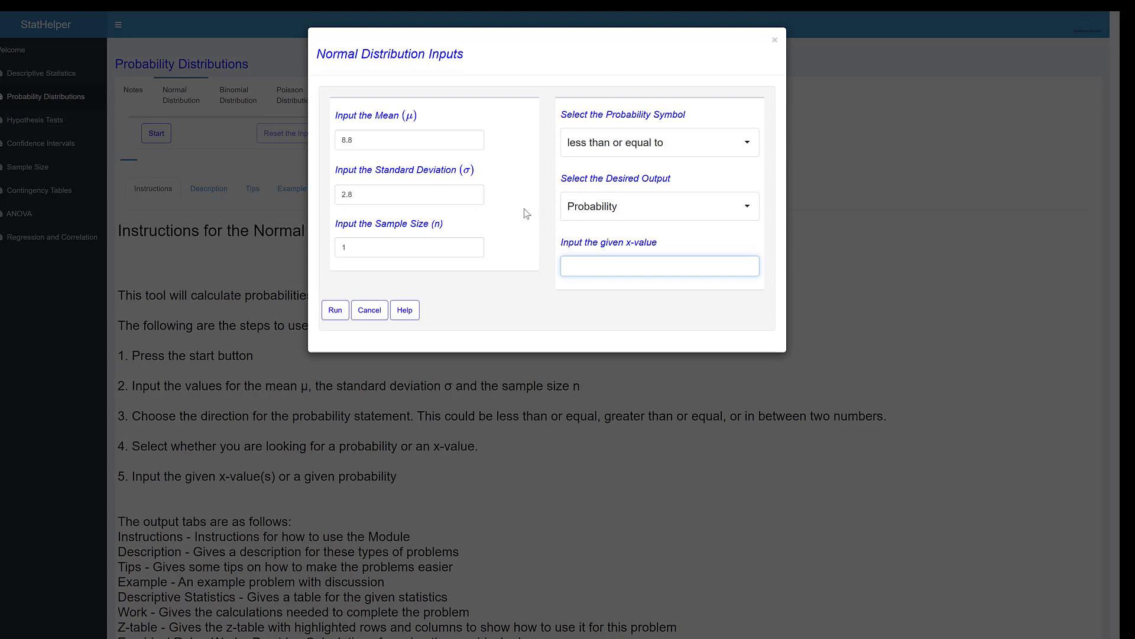
type("10")
left_click(338, 310)
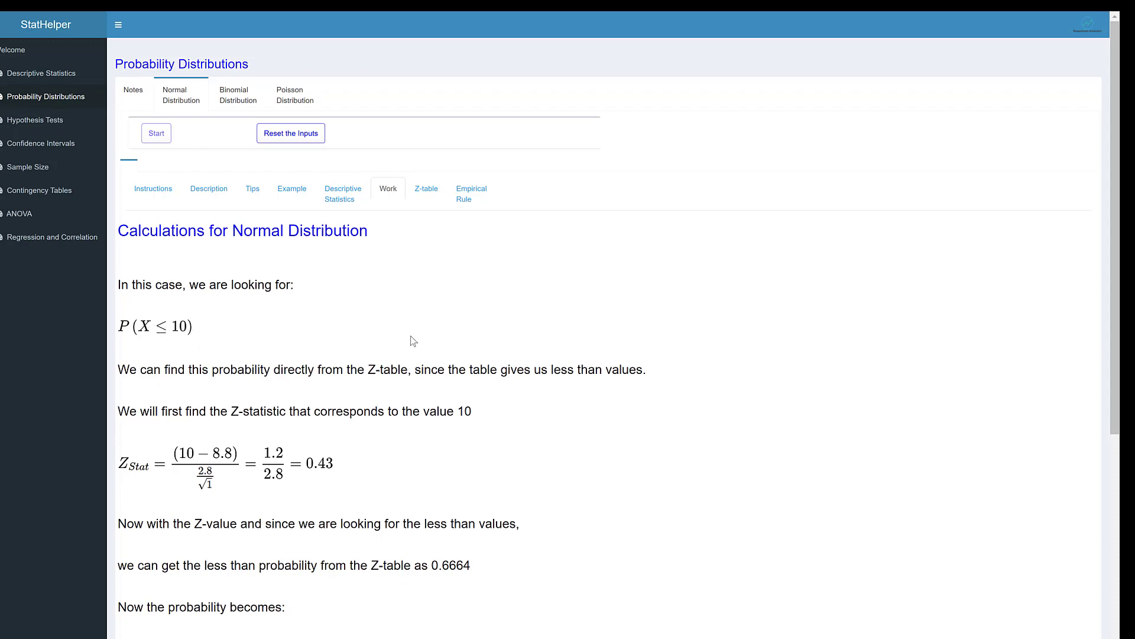
scroll(417, 340, "down", 3)
scroll(419, 340, "down", 2)
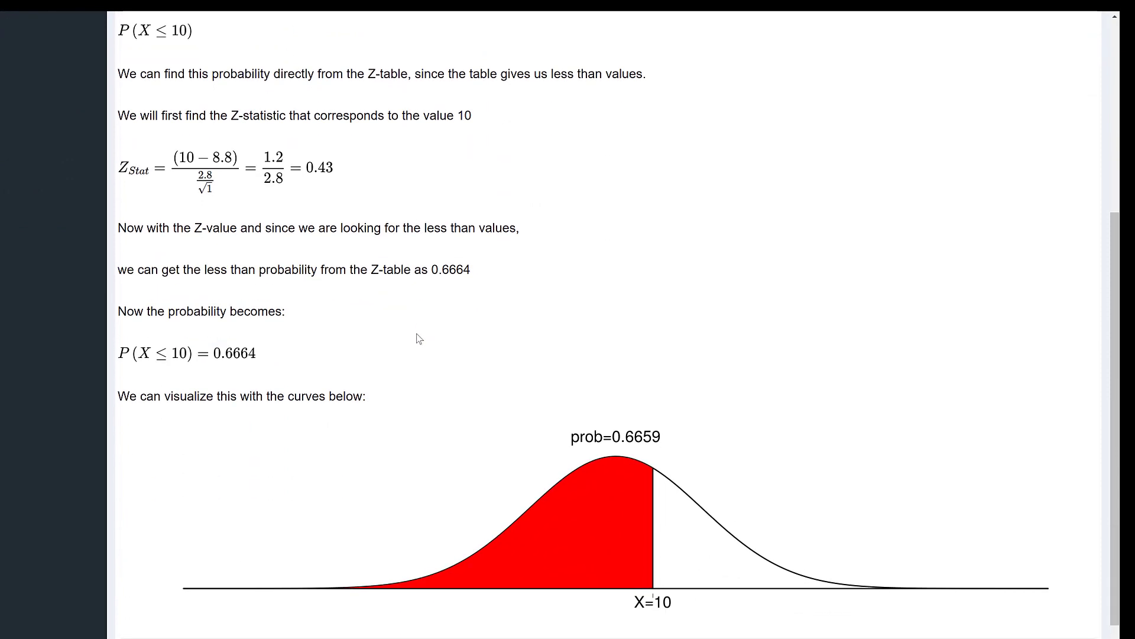
scroll(420, 339, "up", 2)
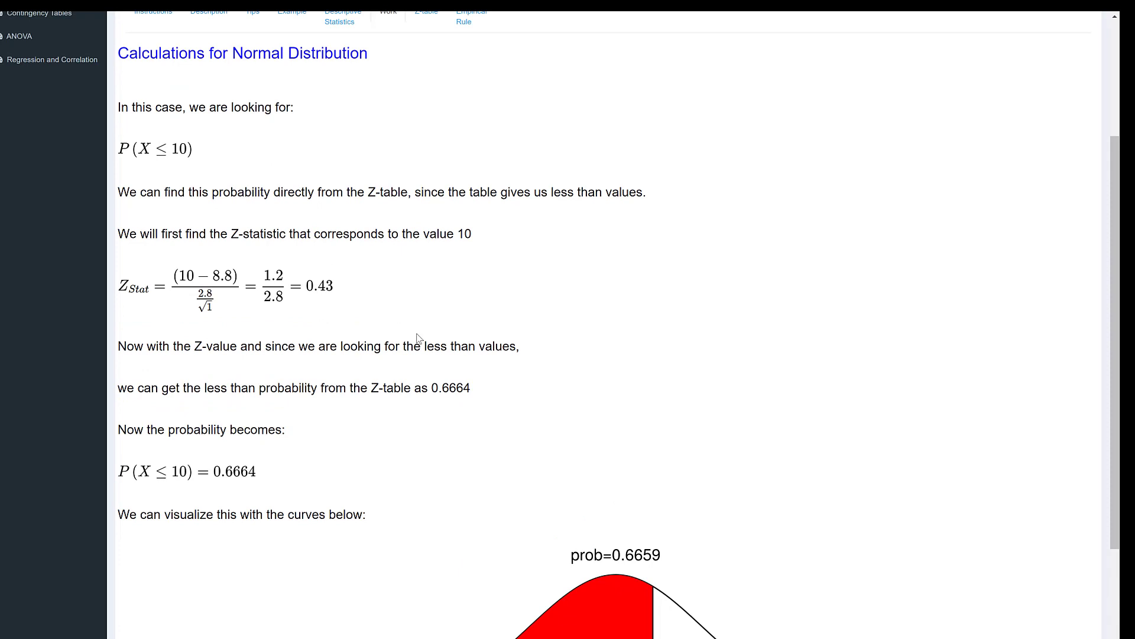
scroll(419, 337, "up", 2)
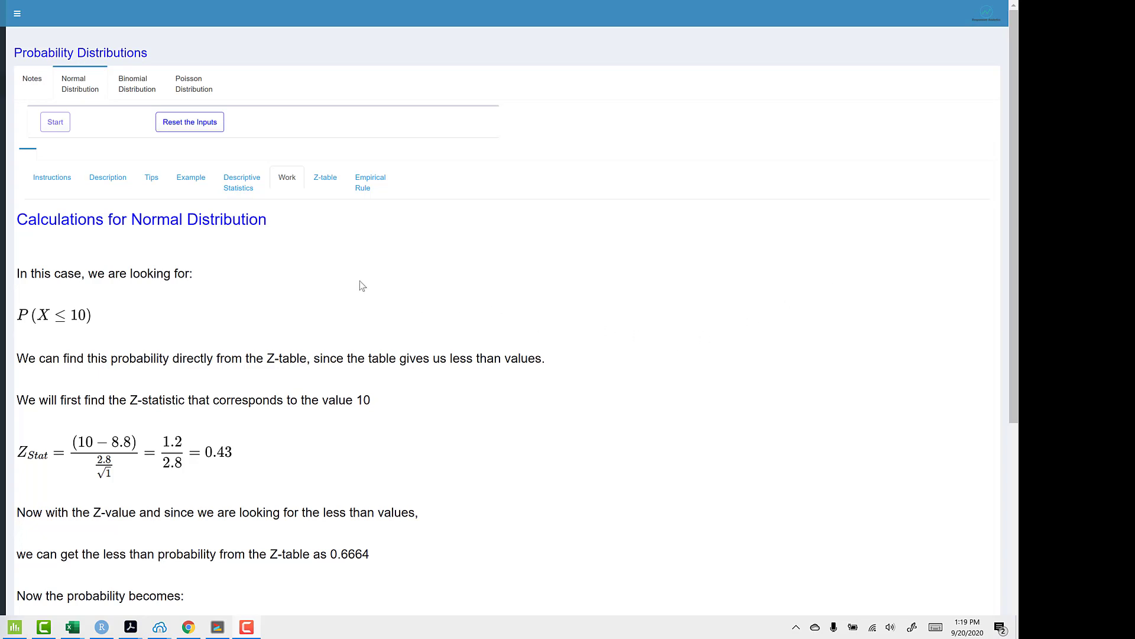
Reset the normal distribution inputs and check the Descriptive Statistics and Z-table outputs
left_click(193, 124)
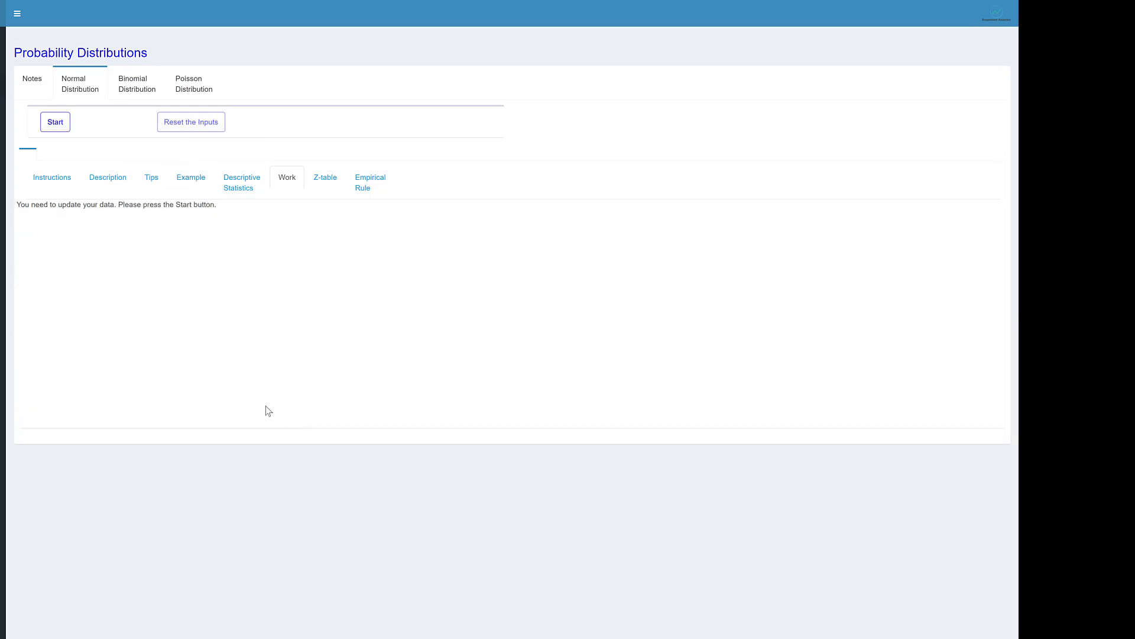
left_click(245, 184)
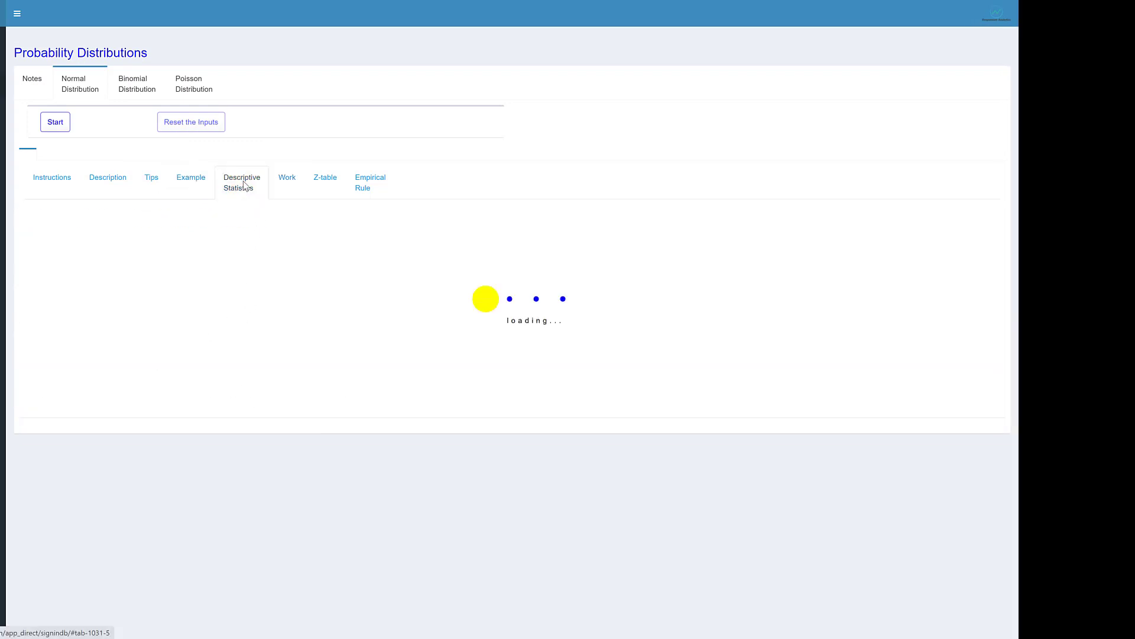
left_click(322, 180)
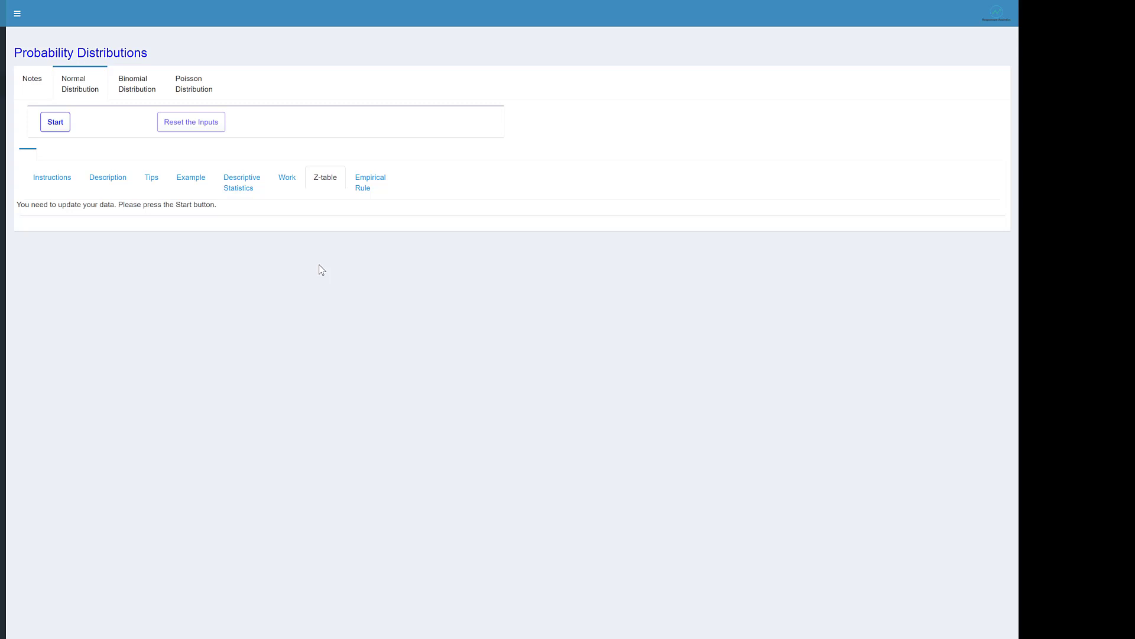
Start a new normal distribution problem with mean 8.8 and standard deviation 2.8
left_click(61, 127)
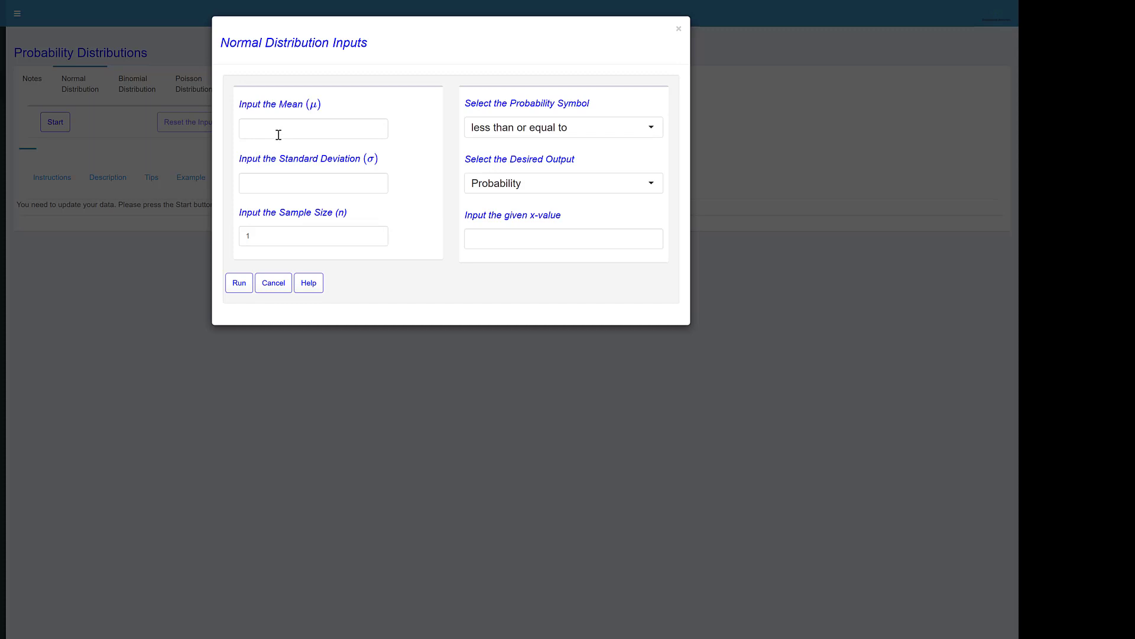
left_click(281, 129)
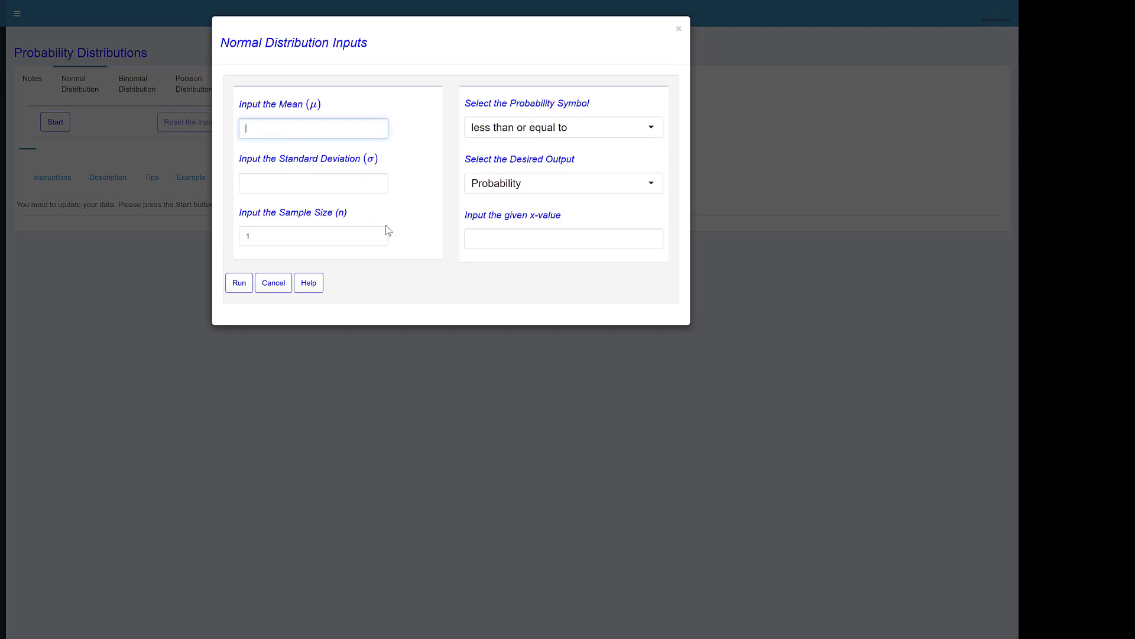
type("8.8")
left_click(355, 184)
type("2.8")
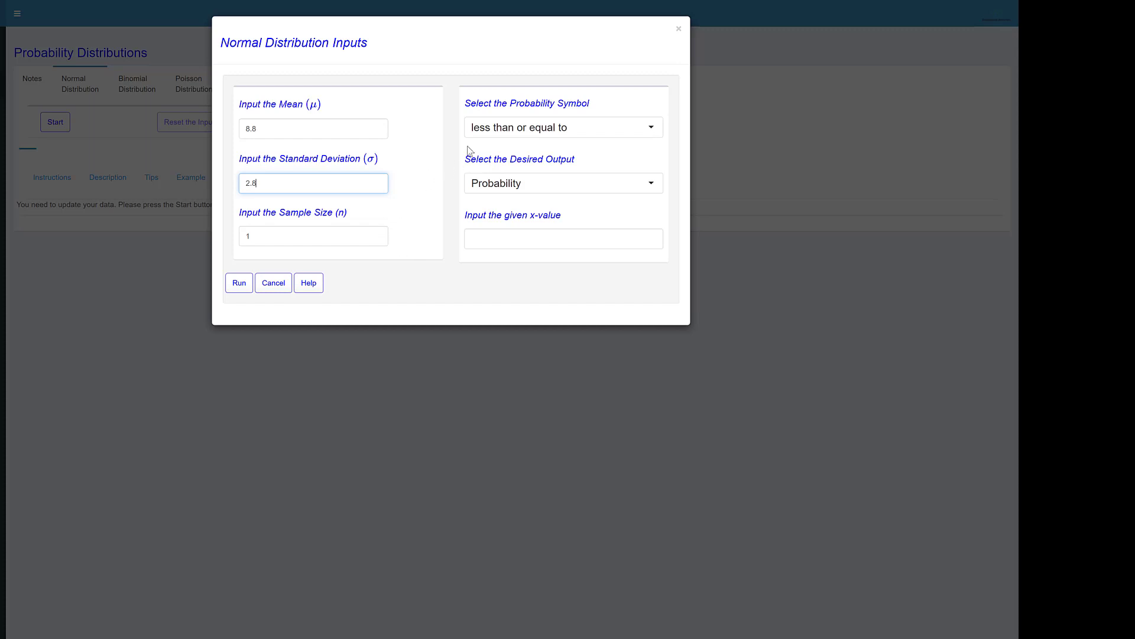
Calculate the probability of a value greater than or equal to 5 and review the worked calculations and curves
left_click(480, 131)
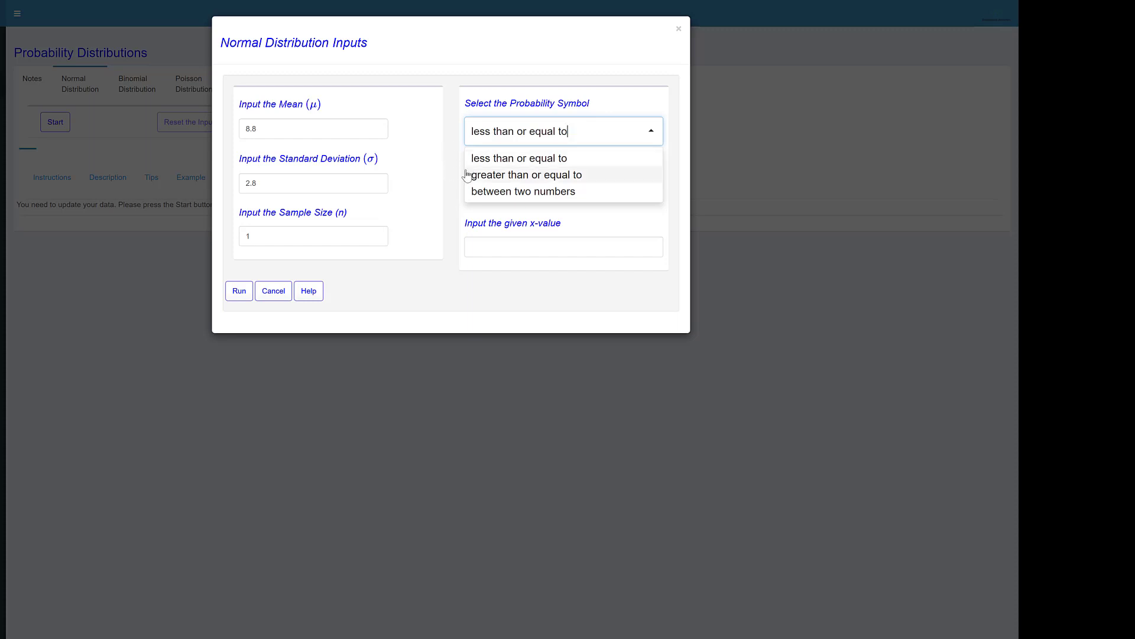
left_click(483, 175)
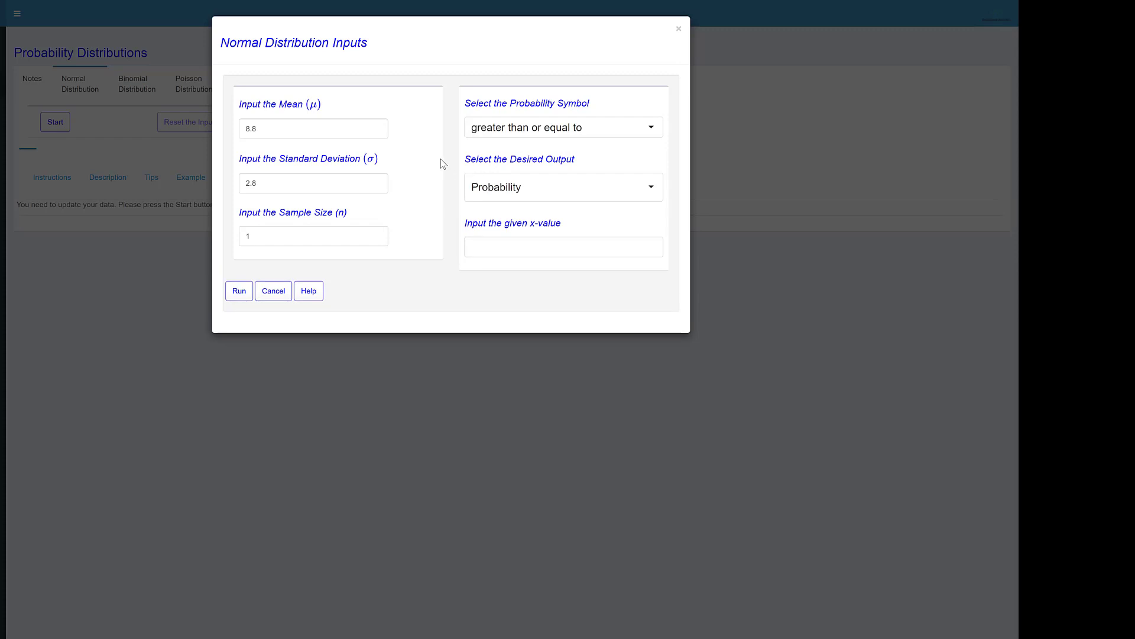
left_click(497, 251)
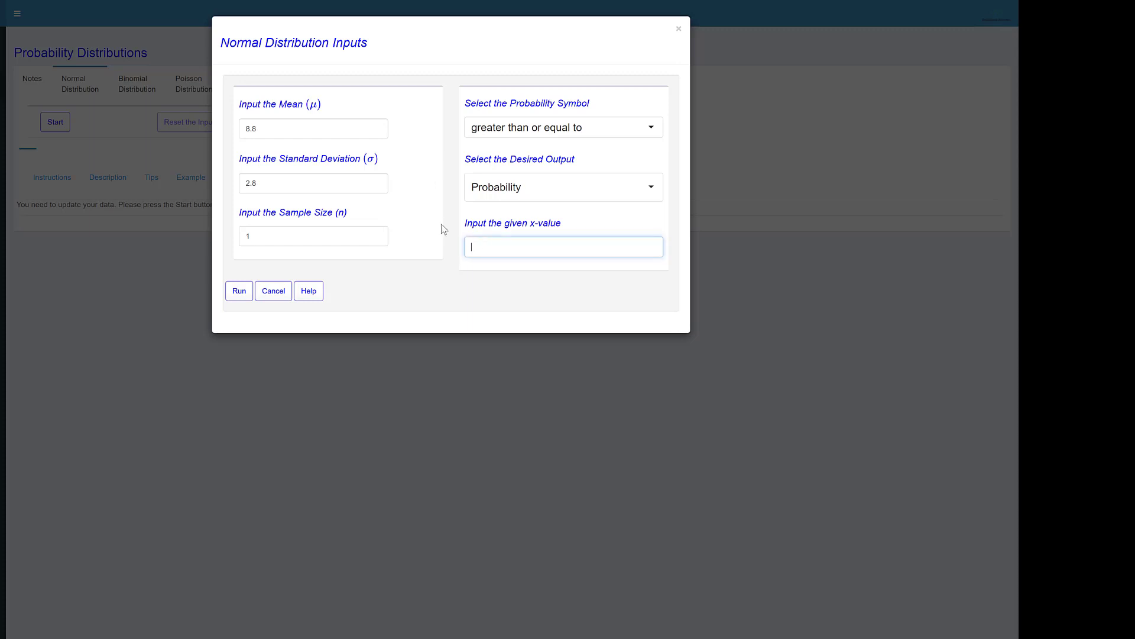
type("5")
left_click(236, 289)
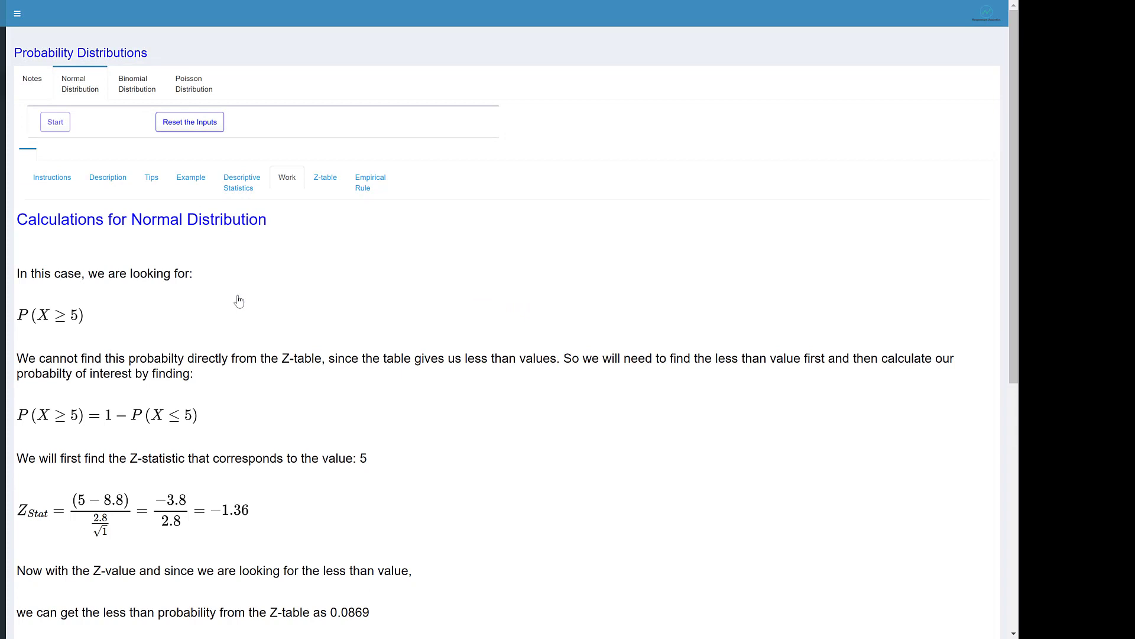
scroll(238, 226, "down", 2)
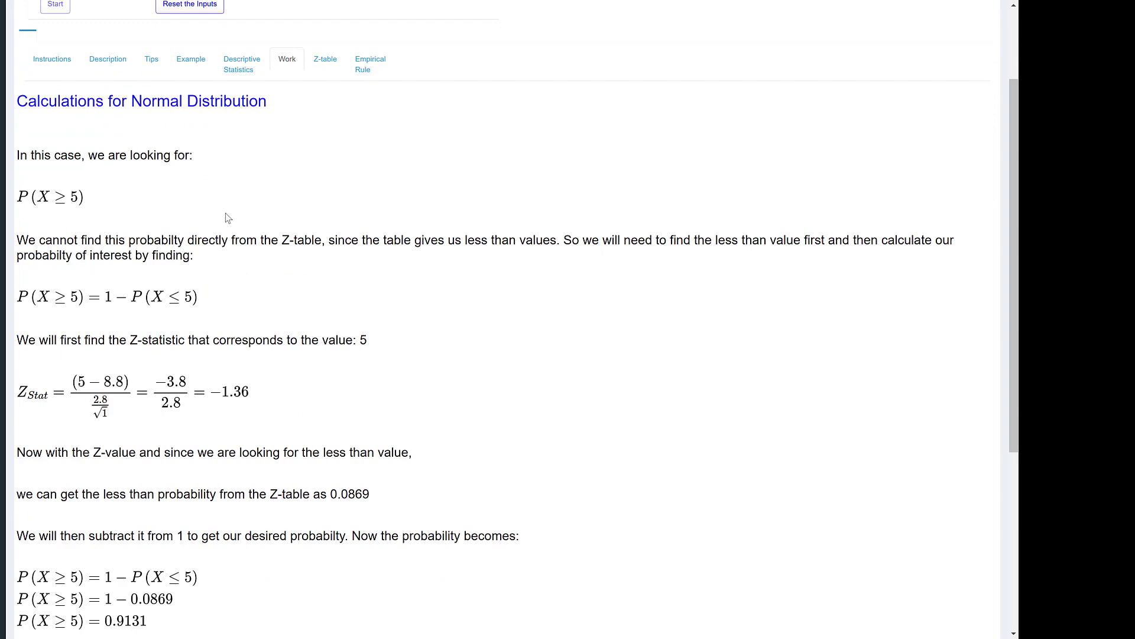
scroll(276, 225, "down", 2)
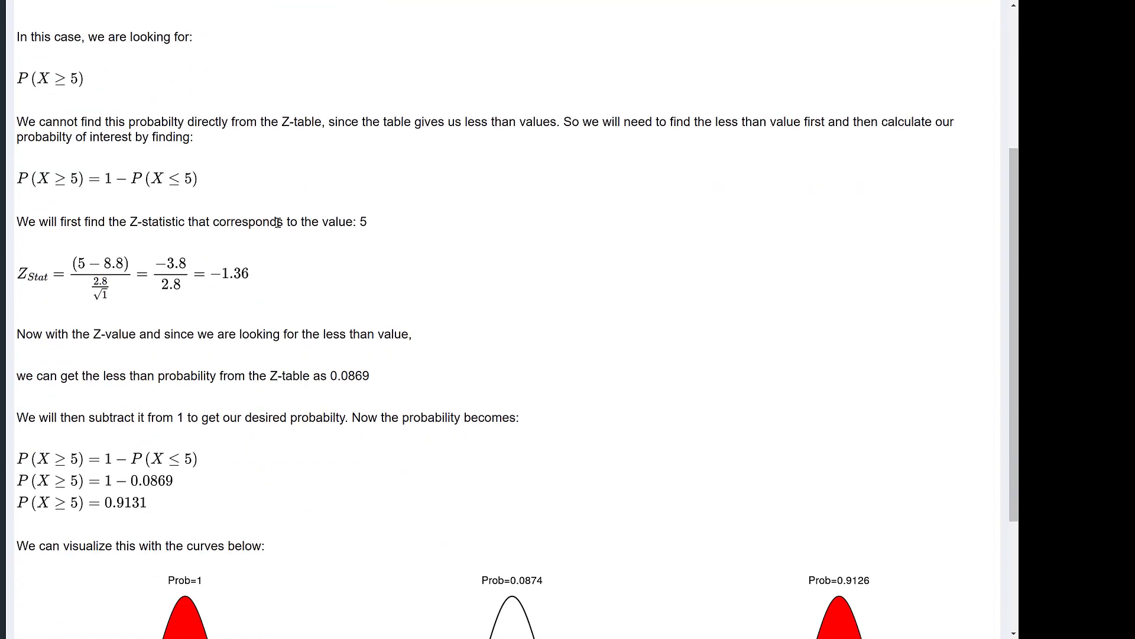
scroll(278, 222, "down", 3)
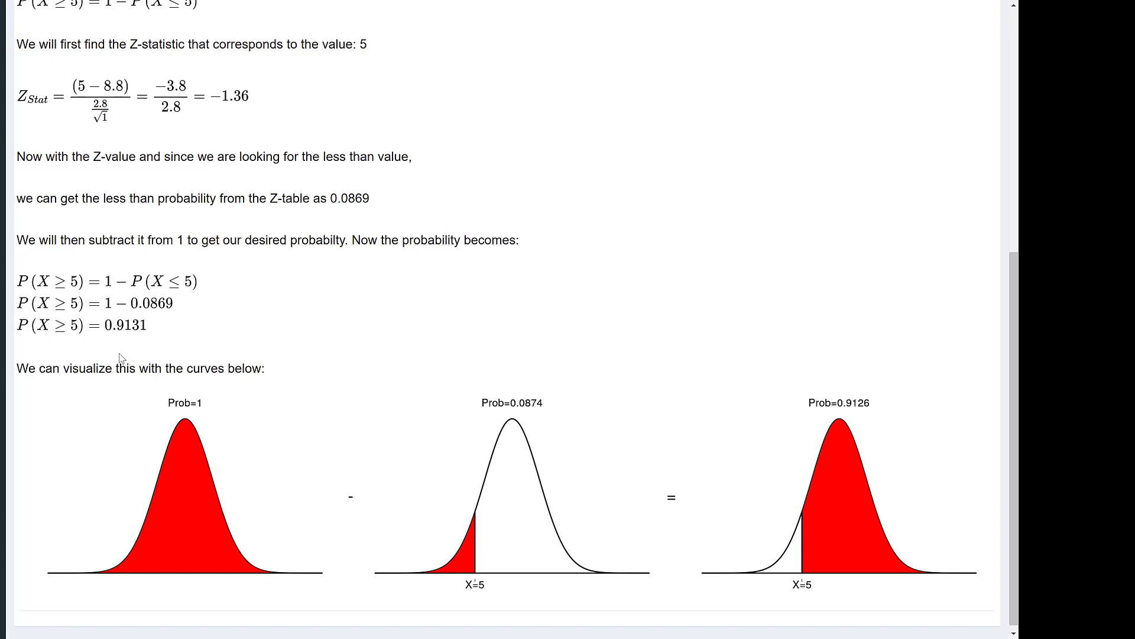
scroll(122, 355, "up", 4)
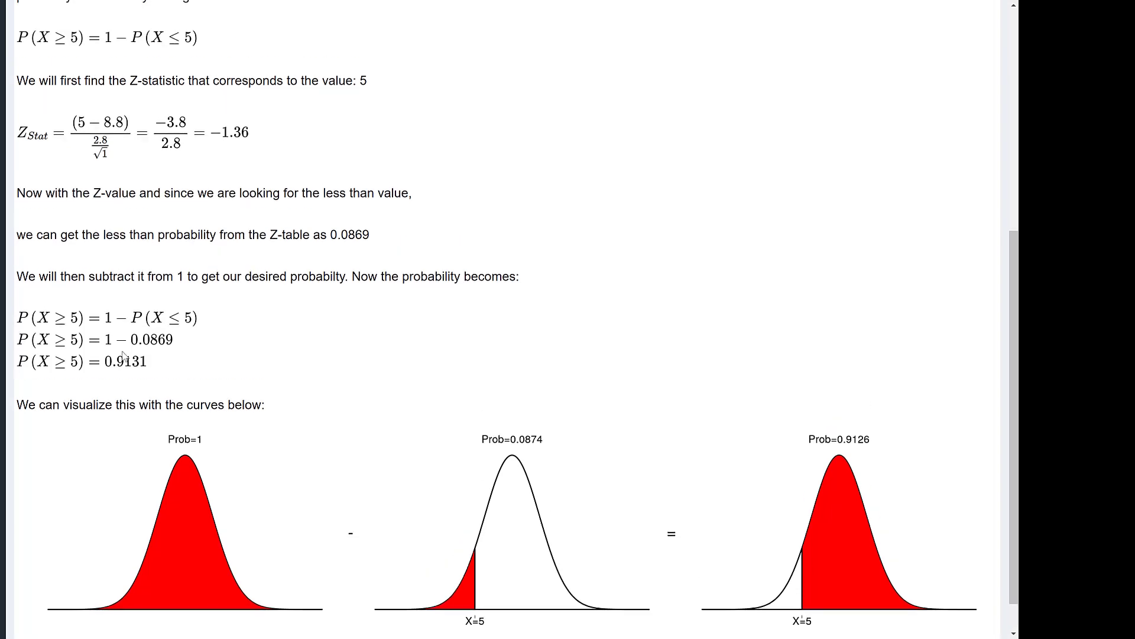
scroll(127, 343, "up", 3)
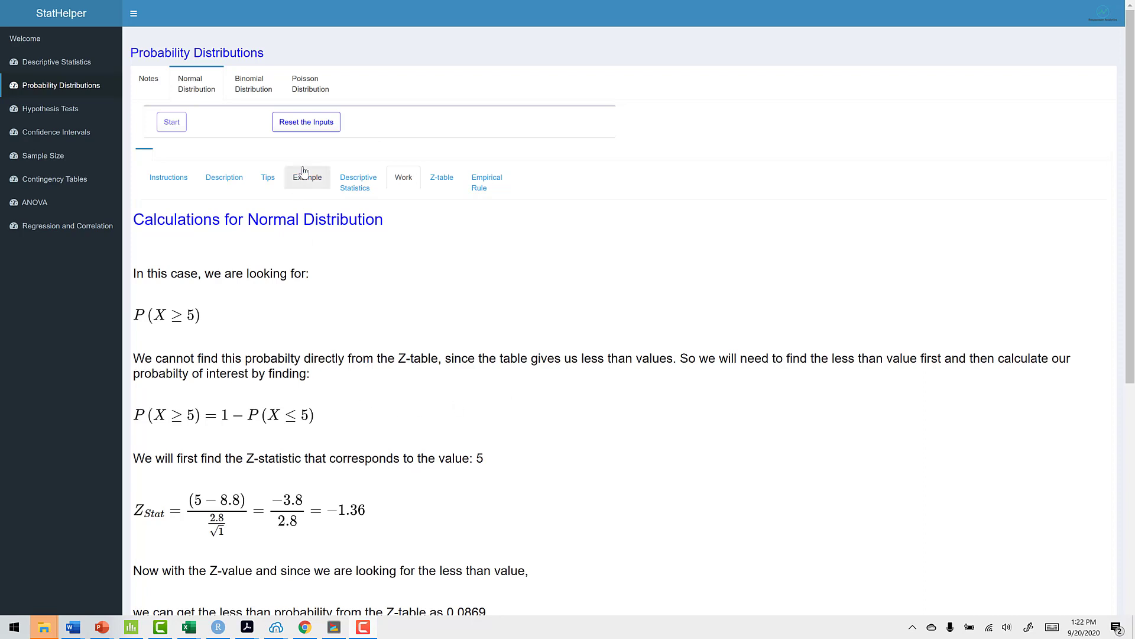
Reset the inputs and enter mean 8.8 and standard deviation 2.8 for another normal distribution problem
left_click(319, 127)
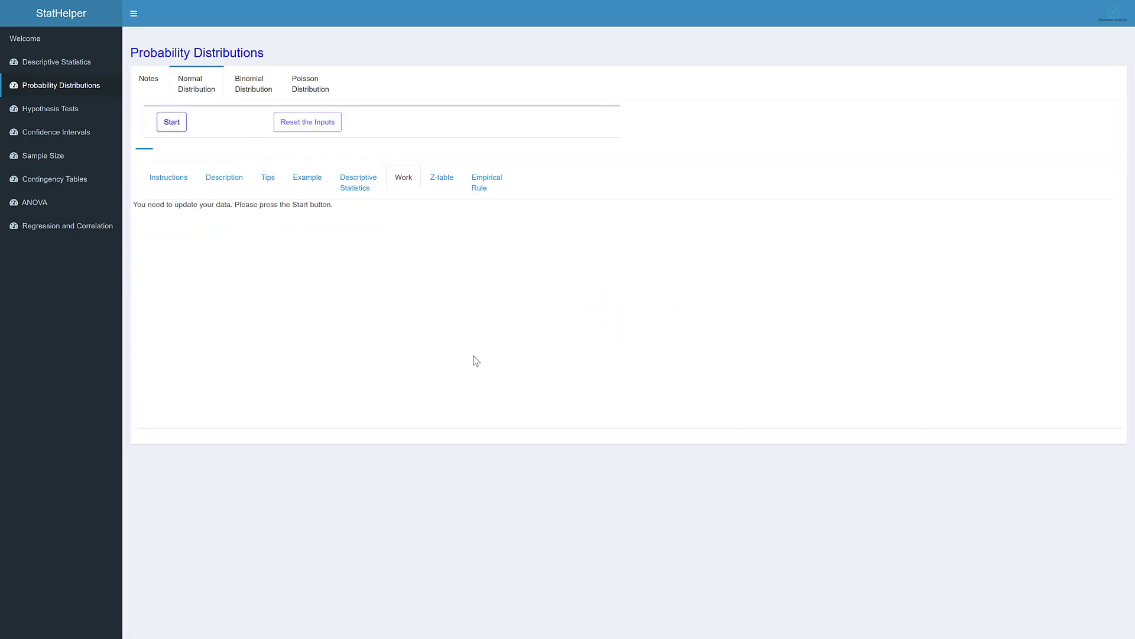
left_click(175, 124)
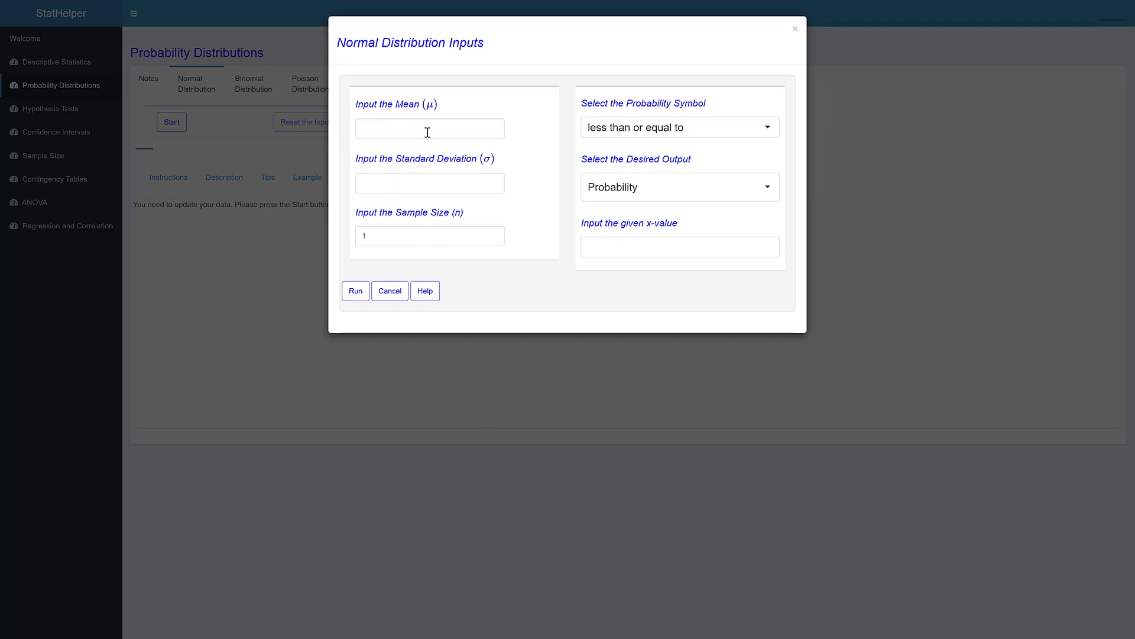
left_click(500, 122)
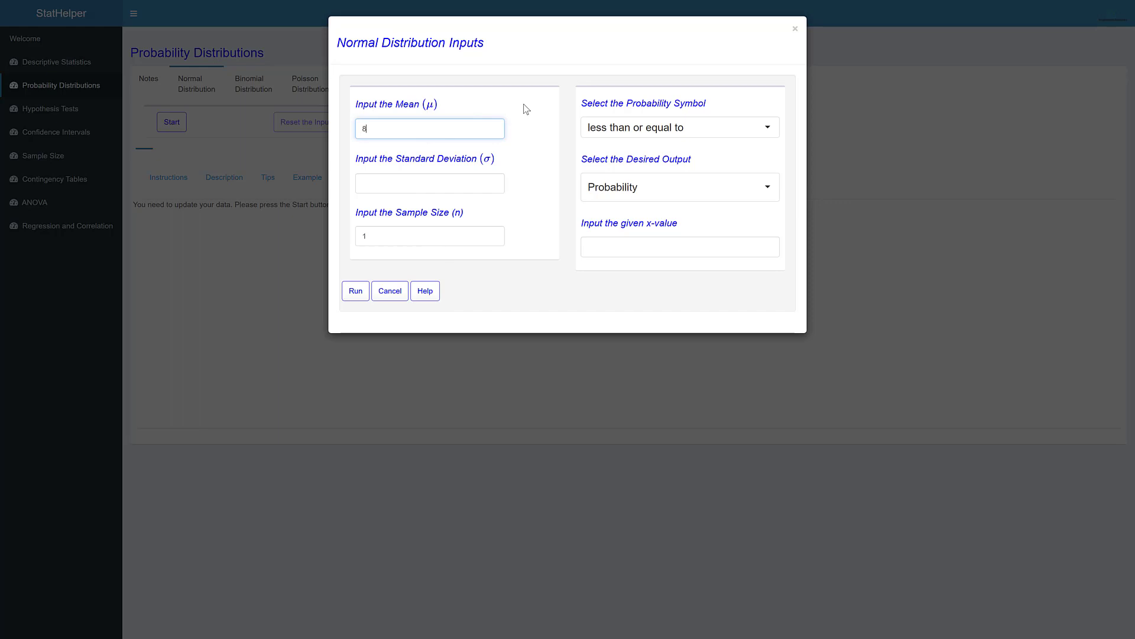
type("8.8")
left_click(491, 186)
type("2.8")
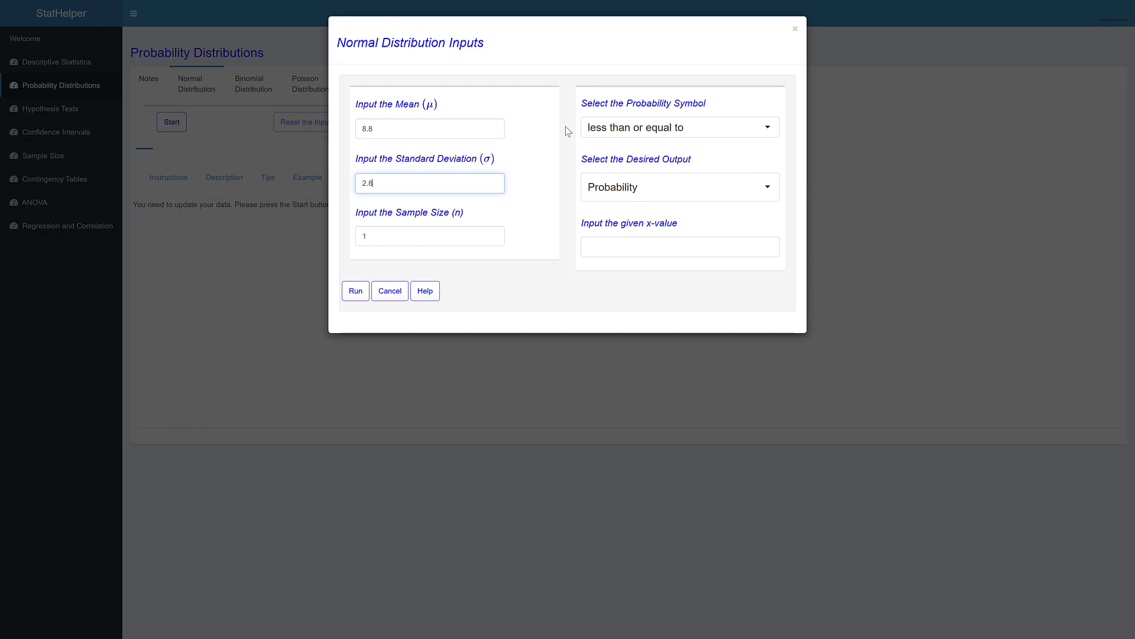
Calculate the probability between two numbers, with smaller x-value 5 and larger x-value 10, and review the worked calculations
left_click(588, 134)
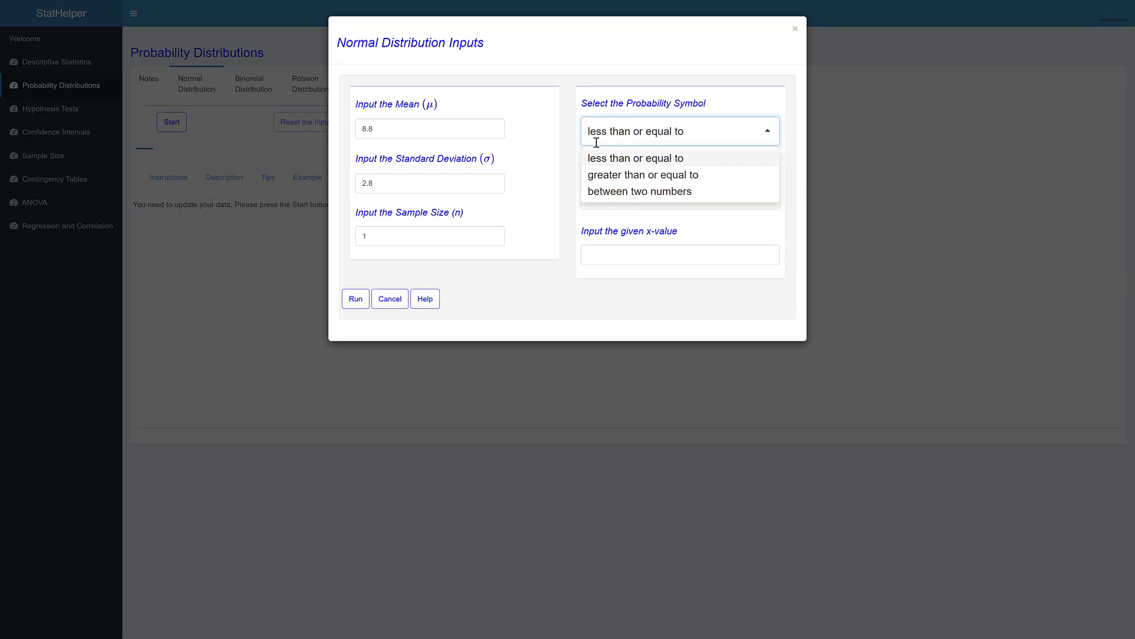
left_click(606, 191)
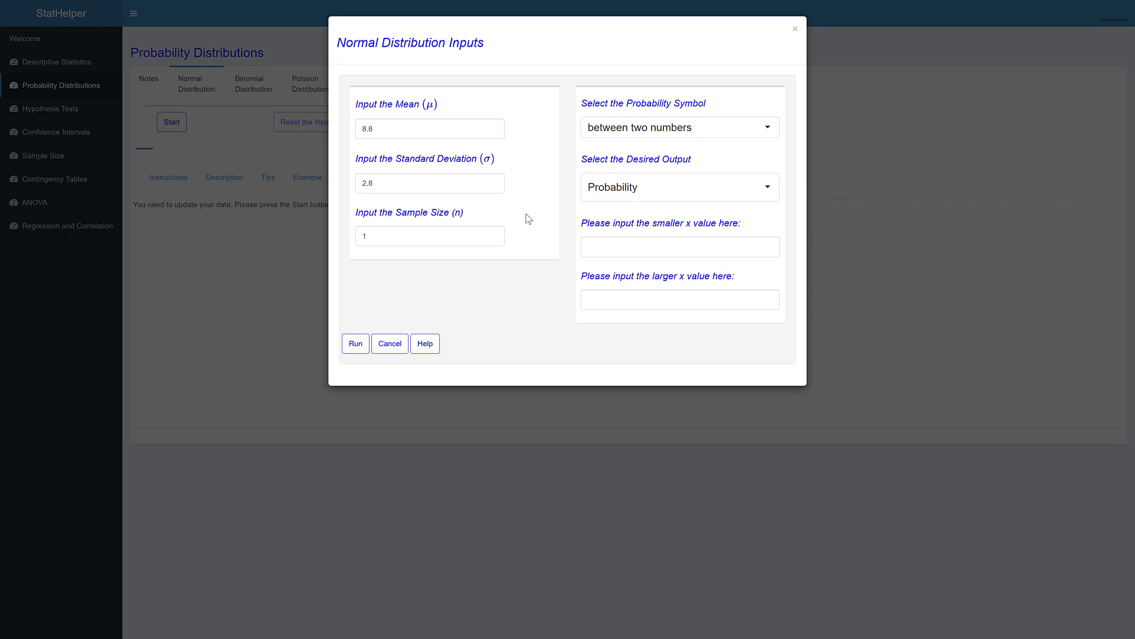
left_click(595, 245)
type("54")
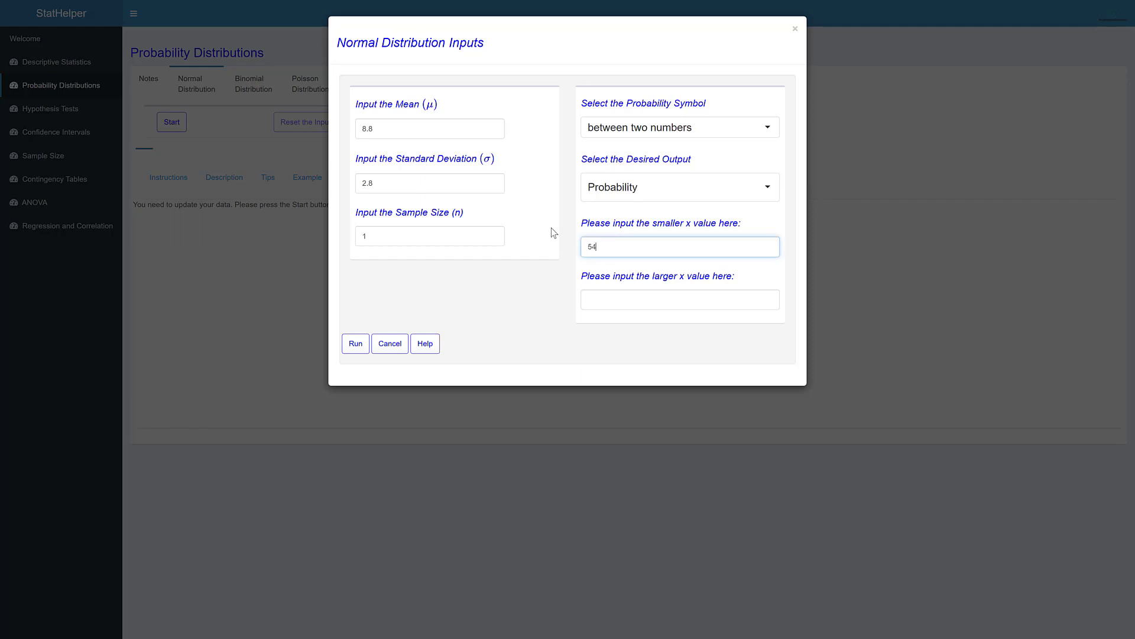
key("BackSpace")
left_click(613, 304)
type("10")
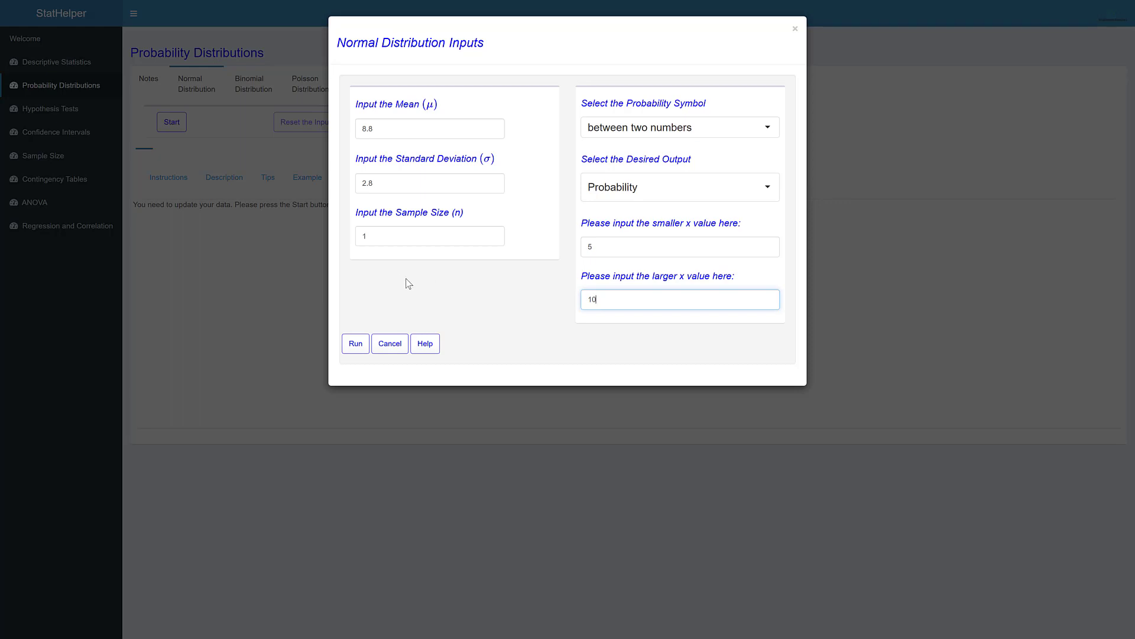
left_click(356, 342)
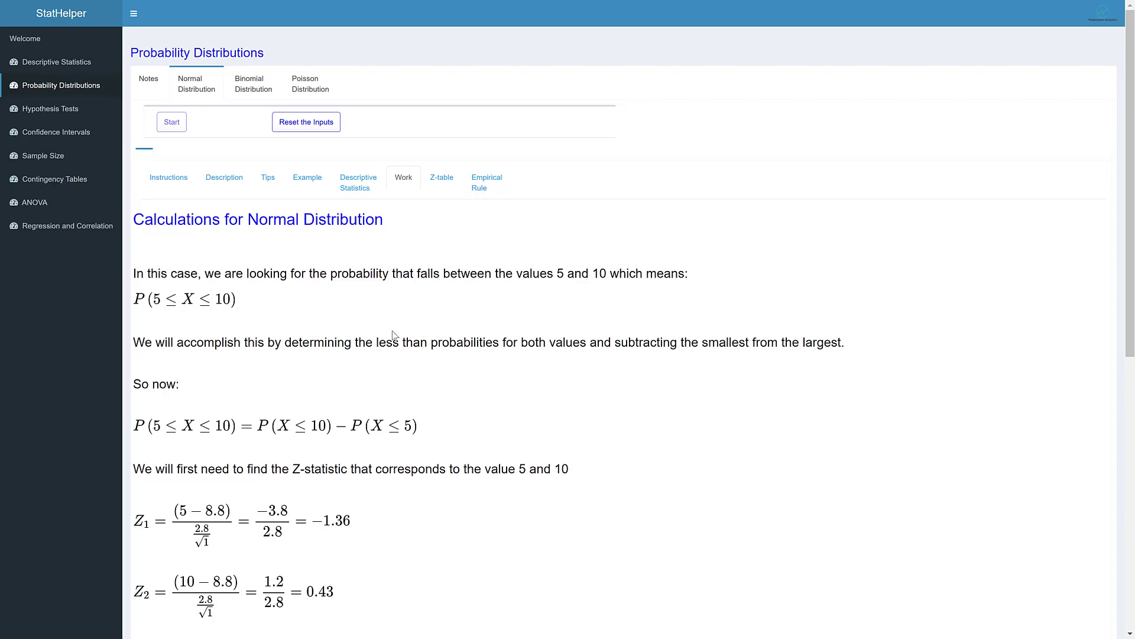
scroll(594, 391, "down", 1)
scroll(599, 391, "down", 1)
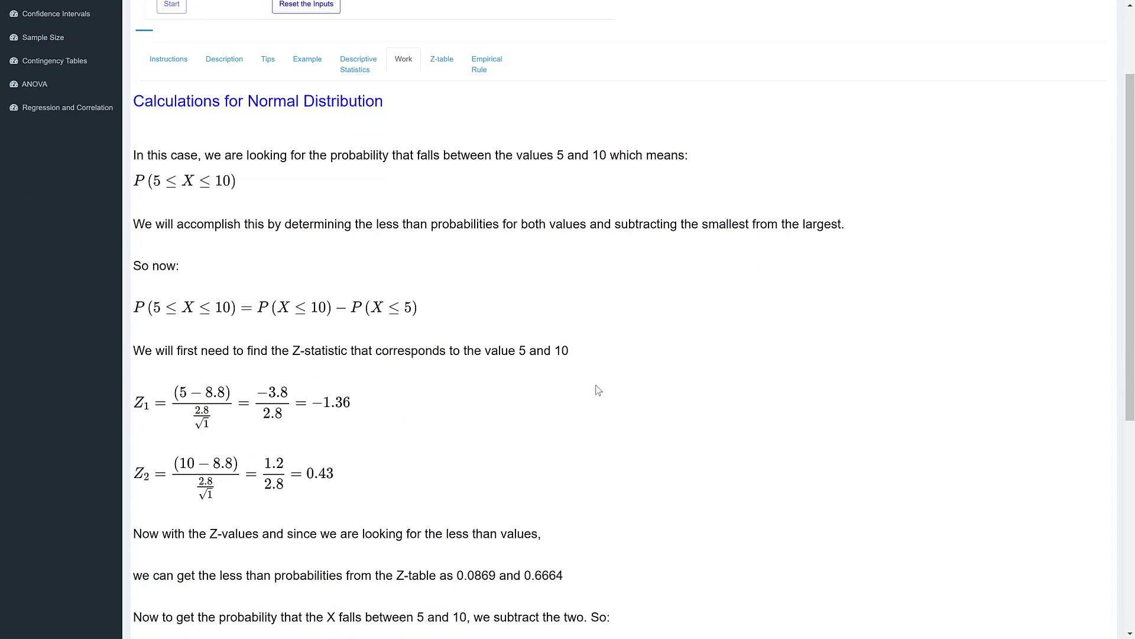